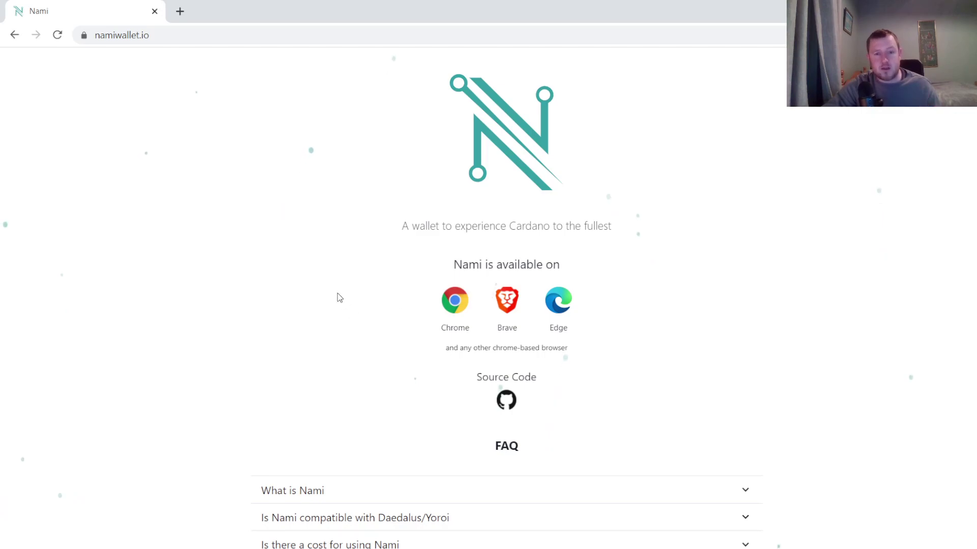
Add the Nami extension to Chrome from its Web Store listing and check the extensions list.
{"action": "left_click", "coordinate": [454, 307]}
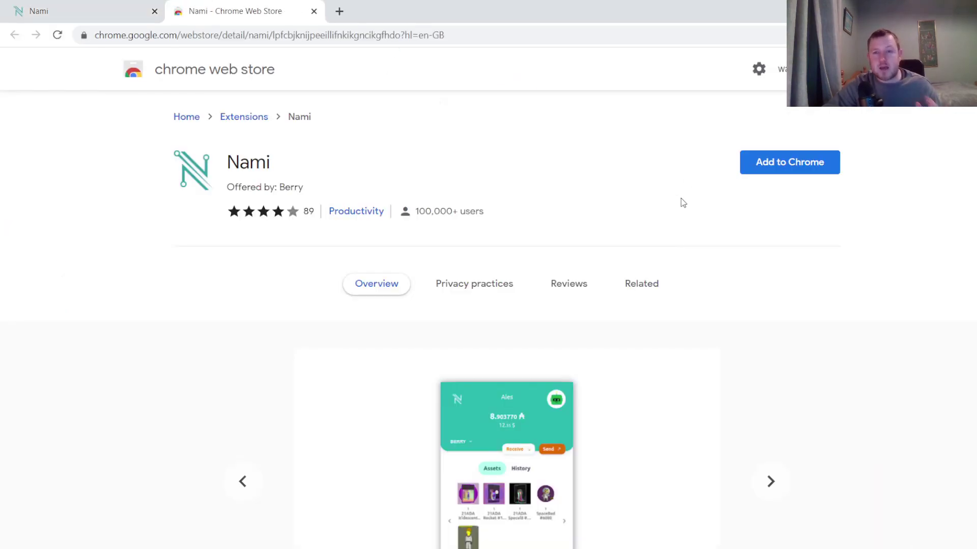
{"action": "left_click", "coordinate": [800, 168]}
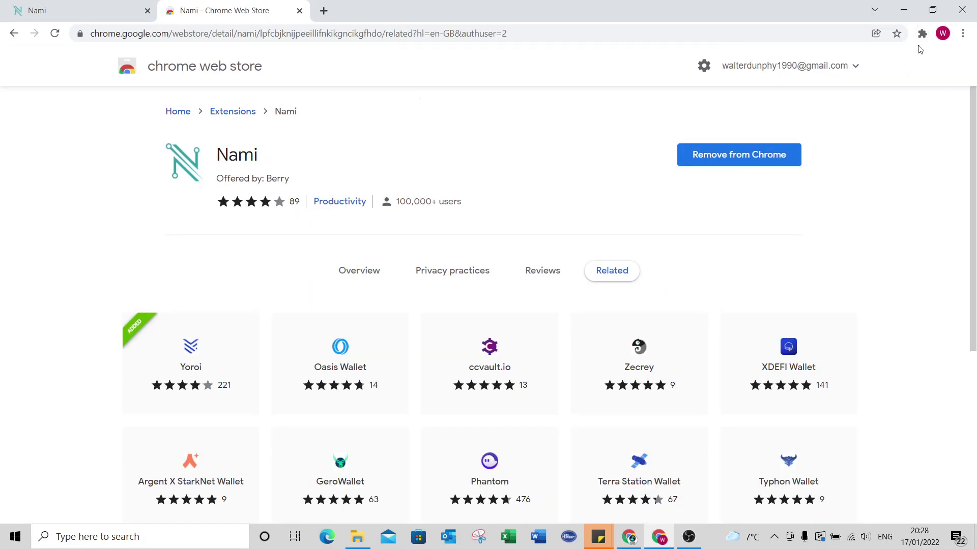
{"action": "left_click", "coordinate": [922, 34]}
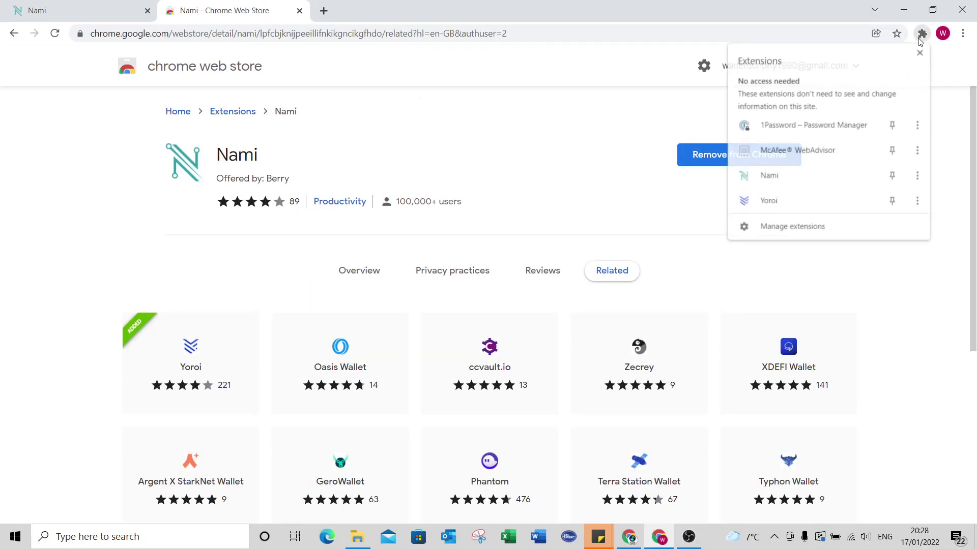
Open Nami from the extensions menu and choose New Wallet to generate a 24-word seed phrase.
{"action": "left_click", "coordinate": [819, 176]}
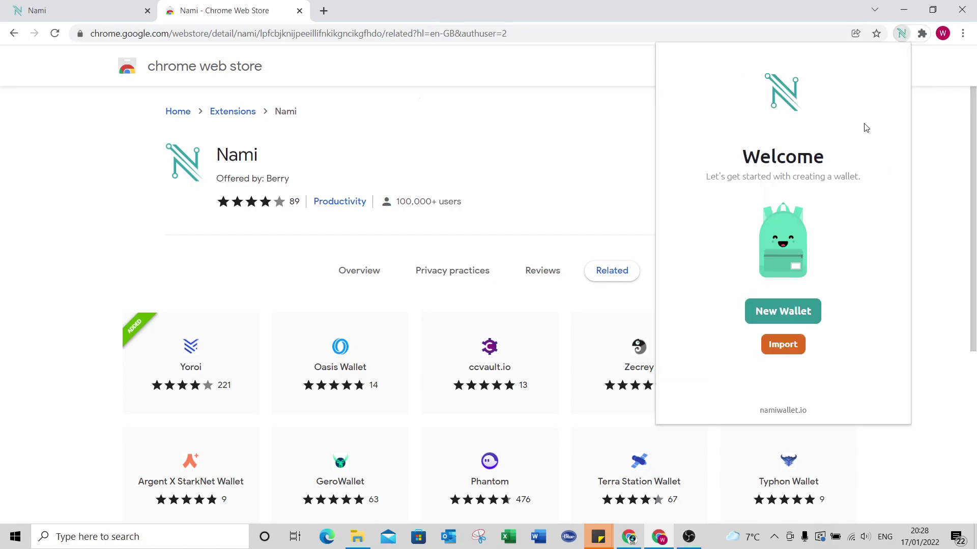
{"action": "left_click", "coordinate": [783, 316]}
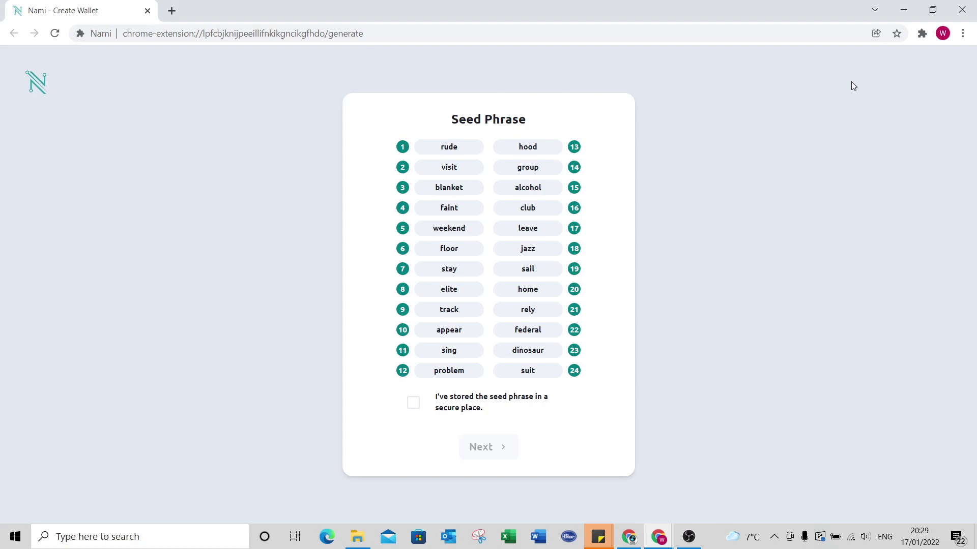
Screenshot the seed phrase, confirm it is stored, and continue to verification.
{"action": "key", "text": "super+shift+s"}
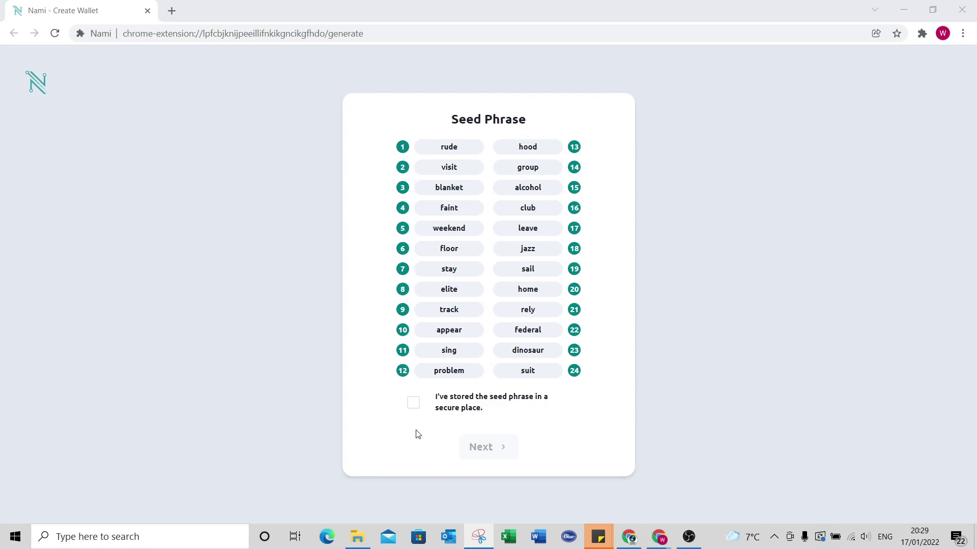
{"action": "left_click", "coordinate": [413, 403]}
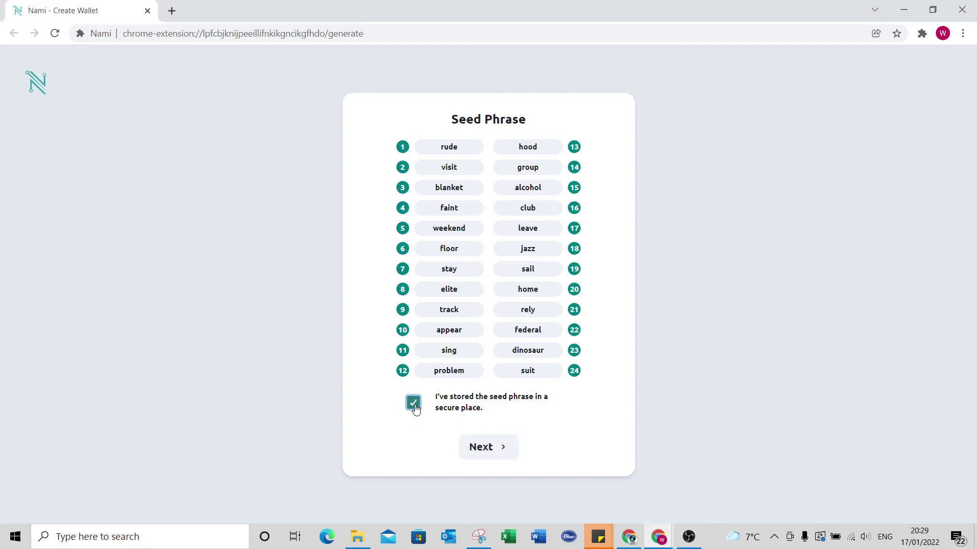
{"action": "left_click", "coordinate": [478, 447]}
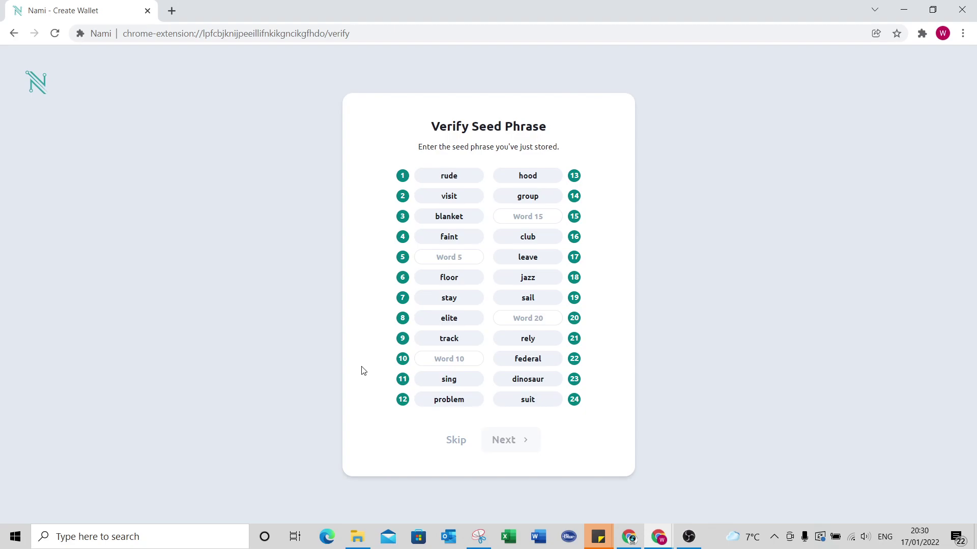
Fill in the missing verification words, set up the account, and close the wallet-created page.
{"action": "left_click", "coordinate": [542, 213]}
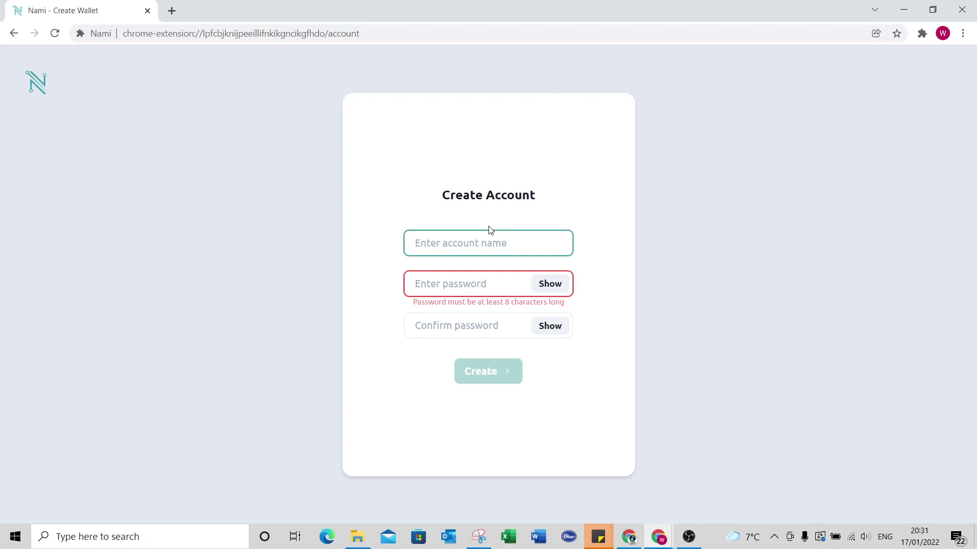
{"action": "type", "text": "T"}
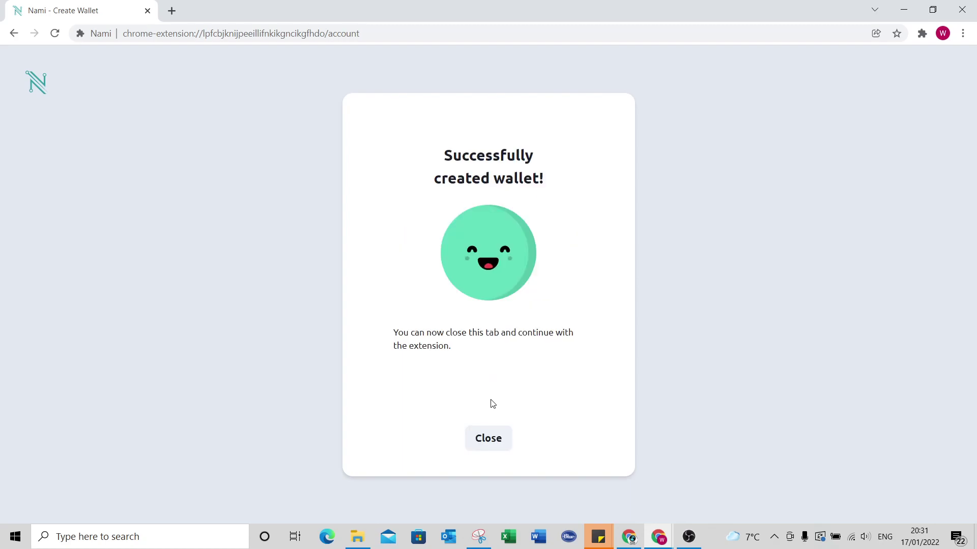
{"action": "left_click", "coordinate": [488, 438]}
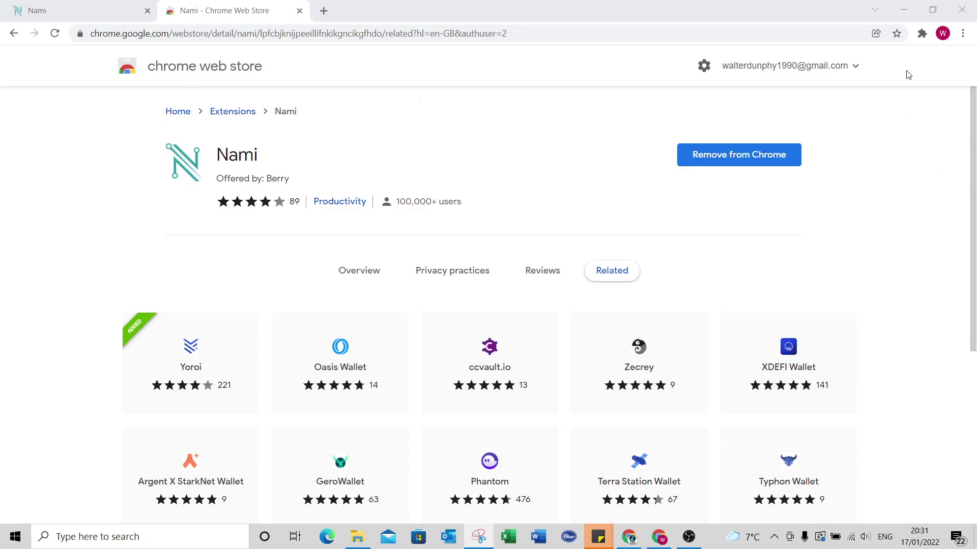
Open Nami from the extensions menu and view the new Test wallet's collectibles.
{"action": "left_click", "coordinate": [924, 34]}
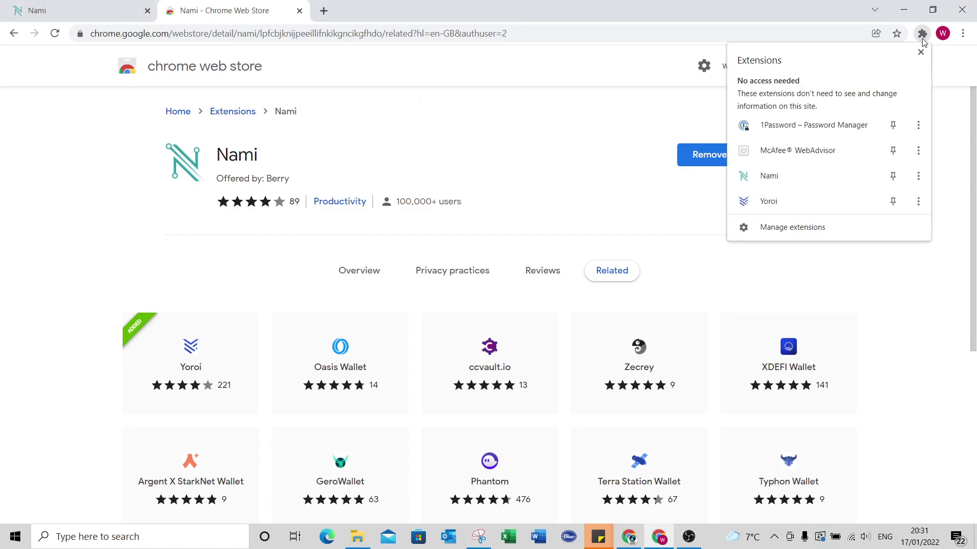
{"action": "left_click", "coordinate": [807, 181]}
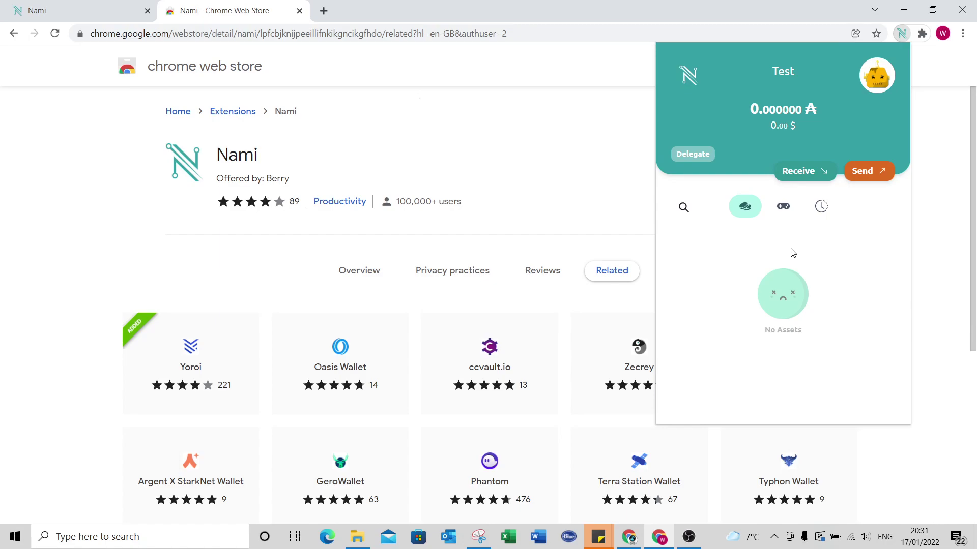
{"action": "left_click", "coordinate": [786, 209]}
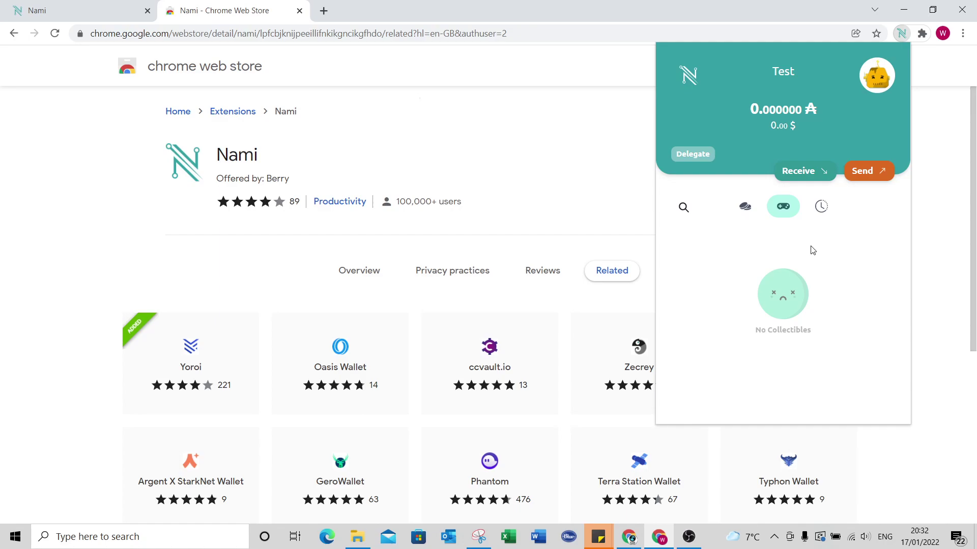
Switch the wallet's network from Mainnet to Testnet in the account settings.
{"action": "left_click", "coordinate": [877, 84]}
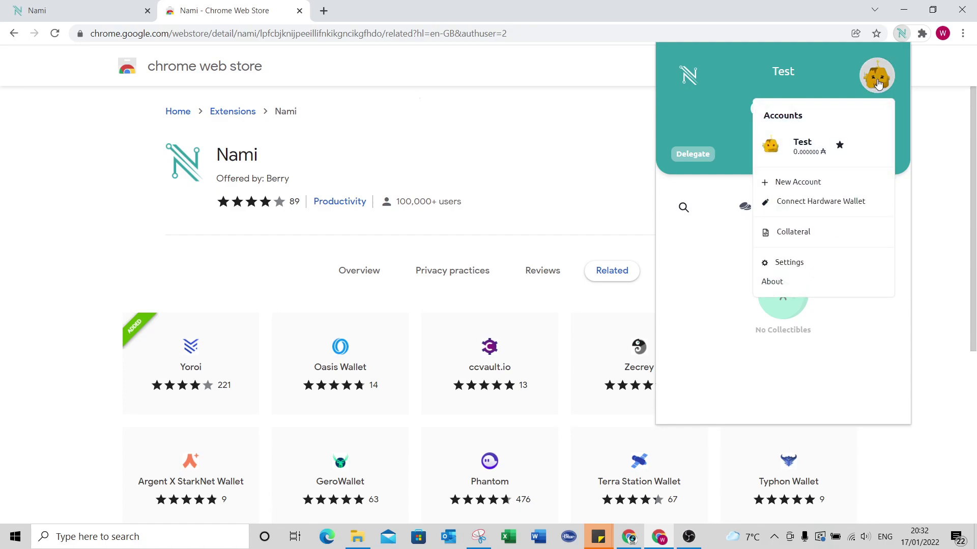
{"action": "left_click", "coordinate": [810, 271]}
{"action": "left_click", "coordinate": [784, 225]}
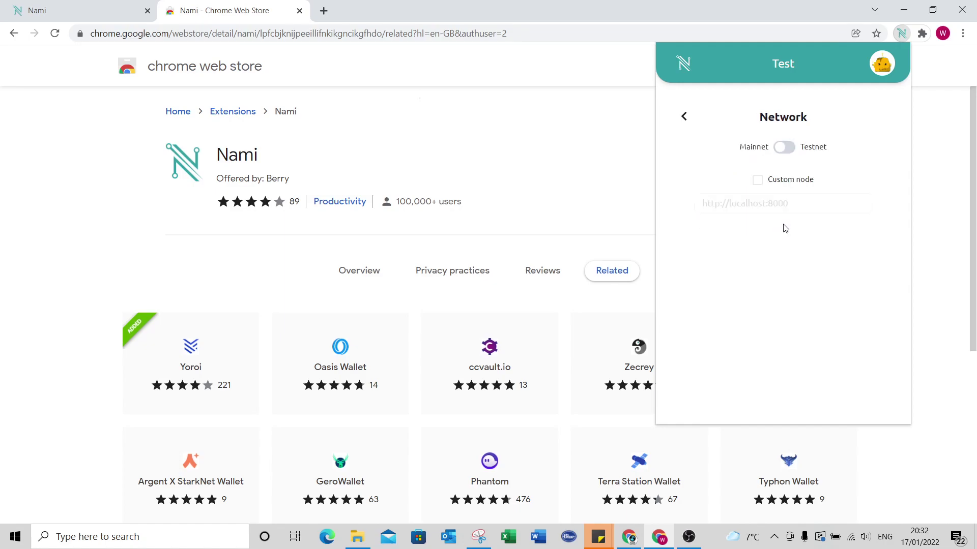
{"action": "left_click", "coordinate": [784, 148]}
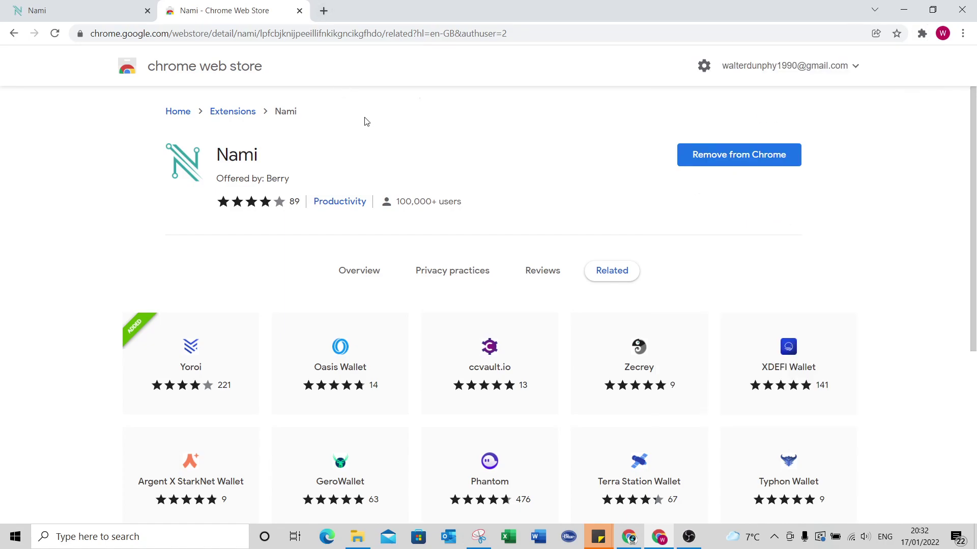
Open sundaeswap.finance, enter the testnet app, grant Nami access, and check the connected wallet address.
{"action": "left_click", "coordinate": [323, 11]}
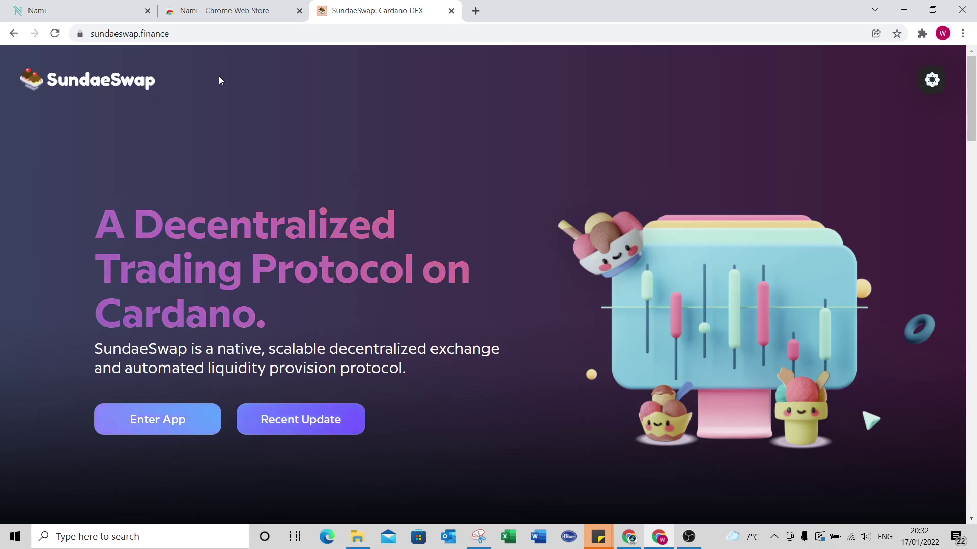
{"action": "left_click", "coordinate": [141, 429]}
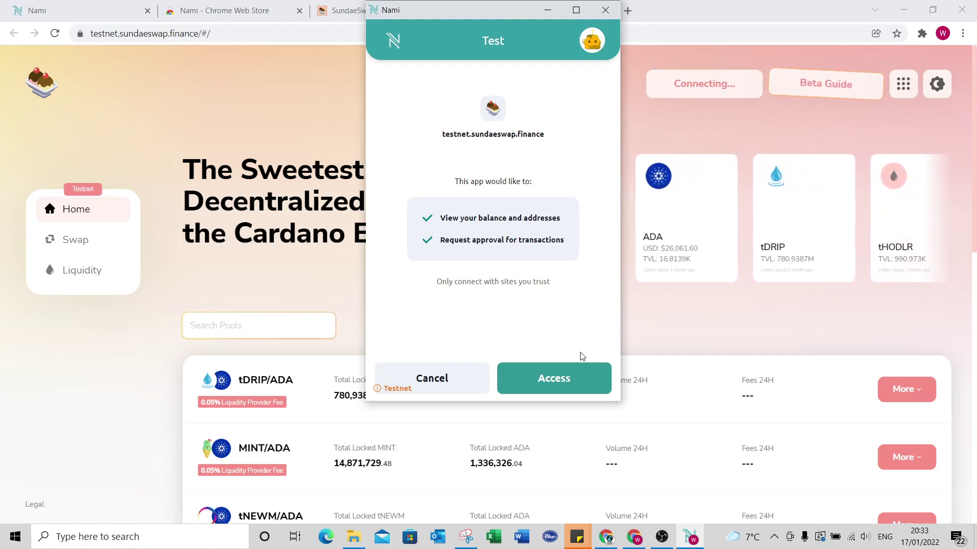
{"action": "left_click", "coordinate": [573, 380]}
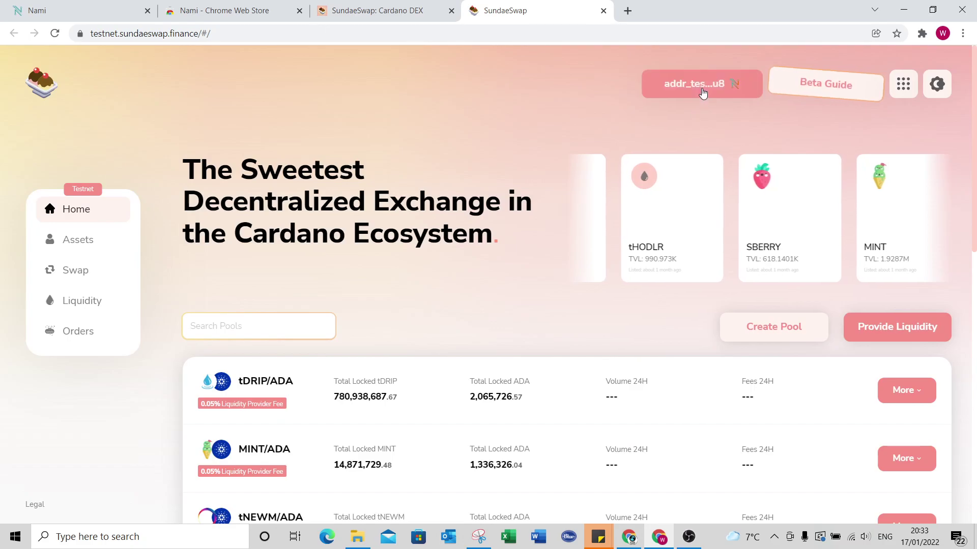
{"action": "left_click", "coordinate": [696, 84]}
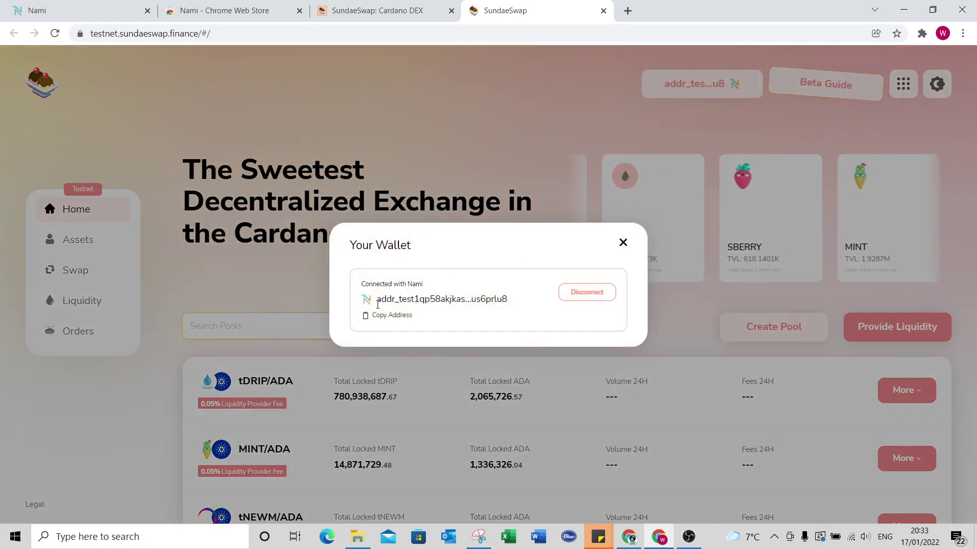
{"action": "left_click", "coordinate": [623, 244]}
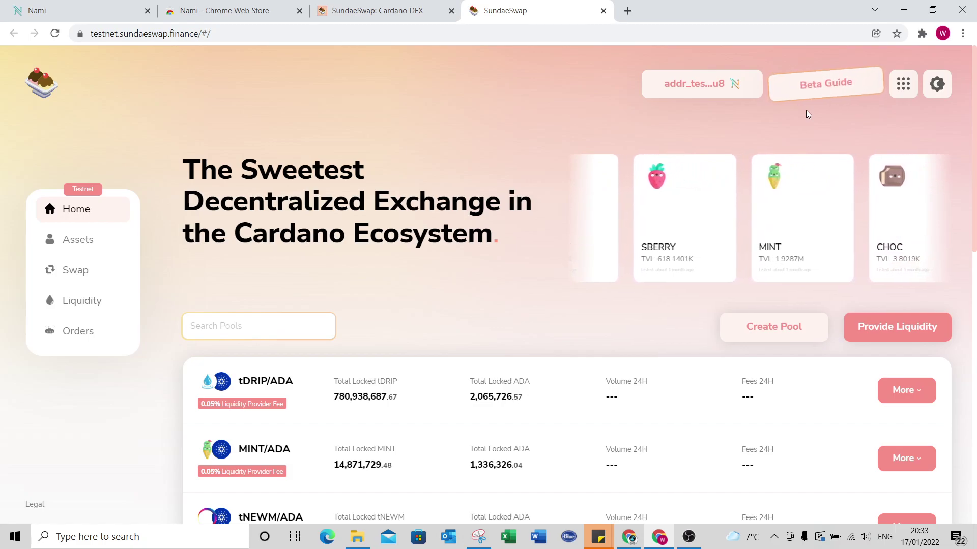
Request testnet funds through the Beta Guide's Fund Your Wallet faucet, acknowledging the assets aren't real.
{"action": "left_click", "coordinate": [816, 95]}
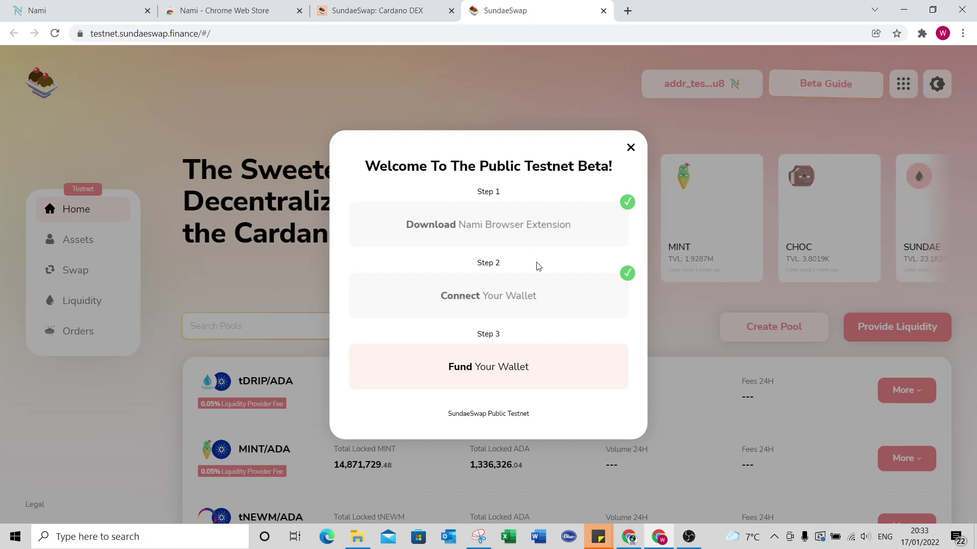
{"action": "left_click", "coordinate": [526, 374]}
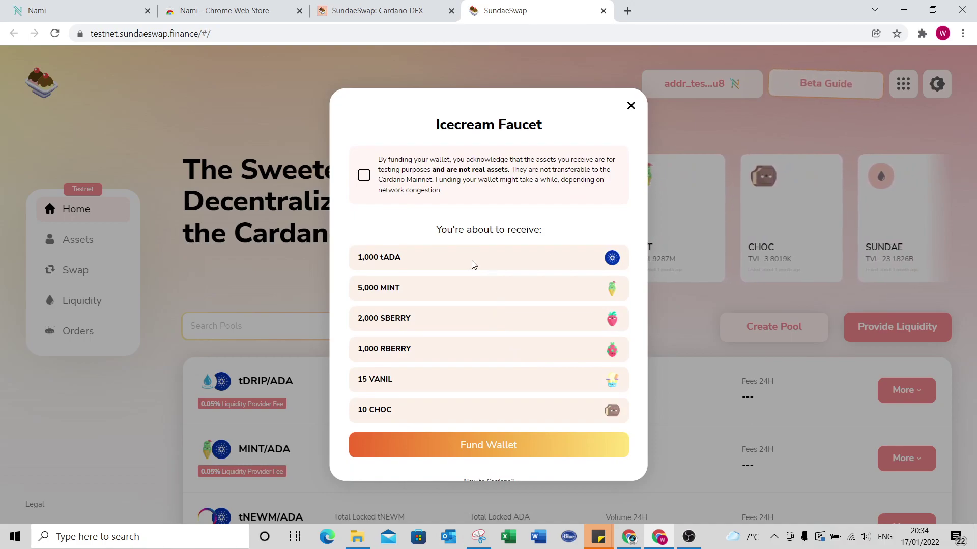
{"action": "left_click", "coordinate": [364, 175]}
{"action": "left_click", "coordinate": [502, 448]}
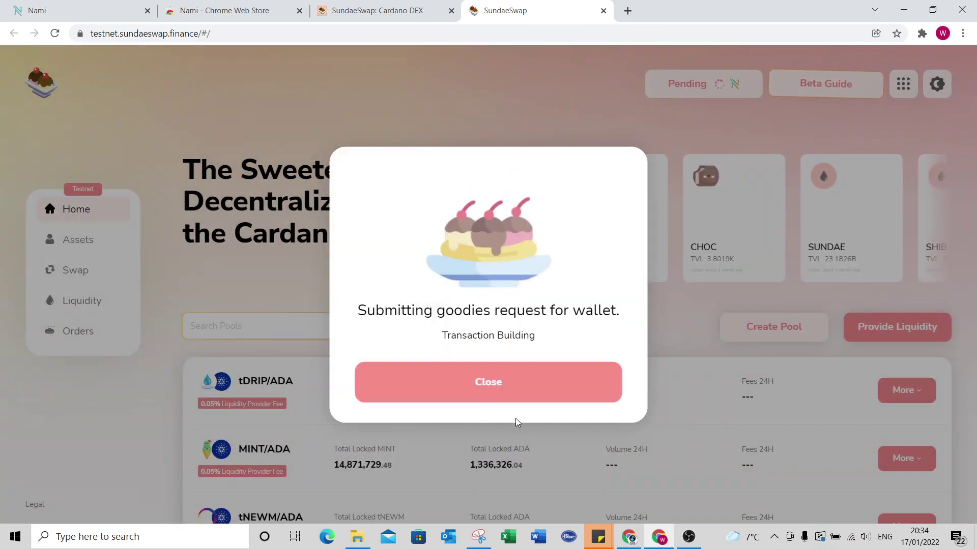
{"action": "left_click", "coordinate": [516, 384]}
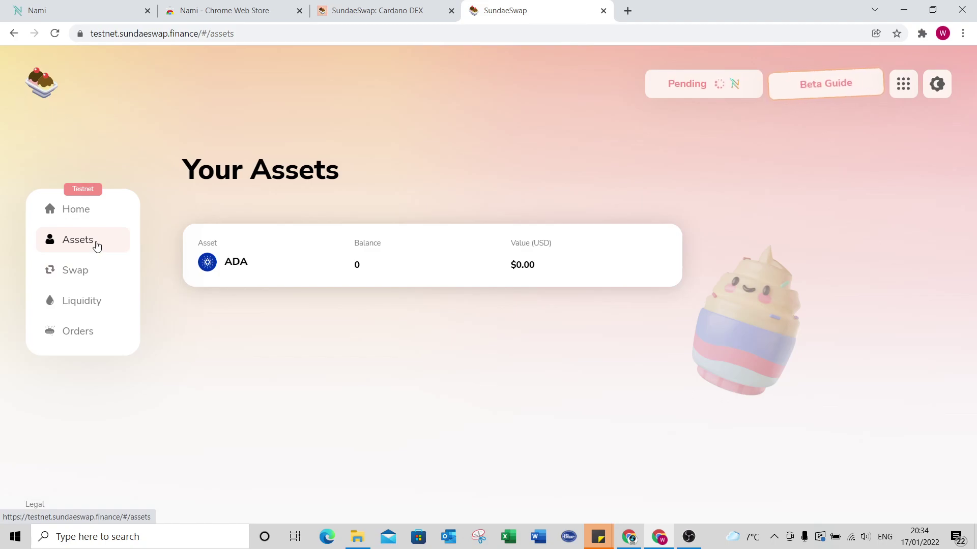
Visit the Swap and Liquidity pages and check the pending faucet request under Orders.
{"action": "left_click", "coordinate": [127, 273]}
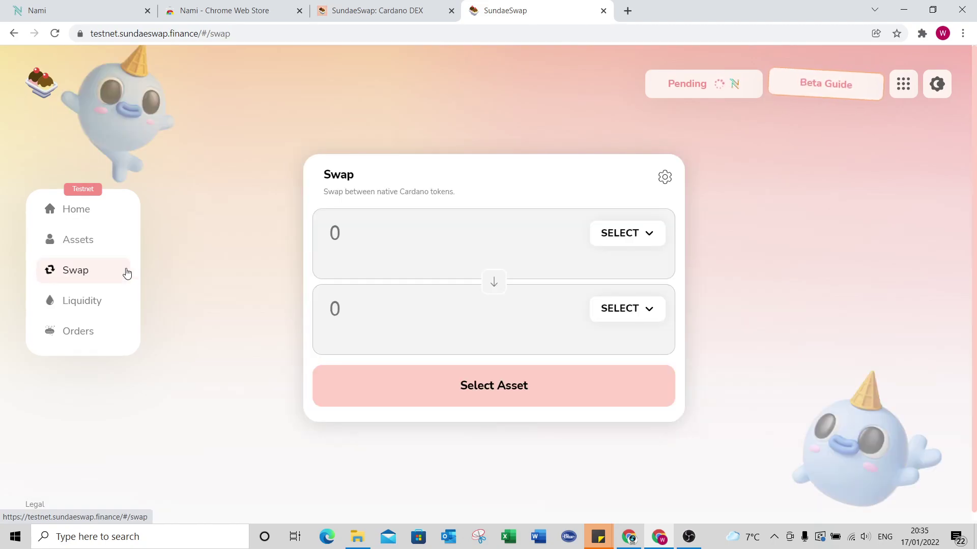
{"action": "left_click", "coordinate": [112, 318]}
{"action": "left_click", "coordinate": [96, 336]}
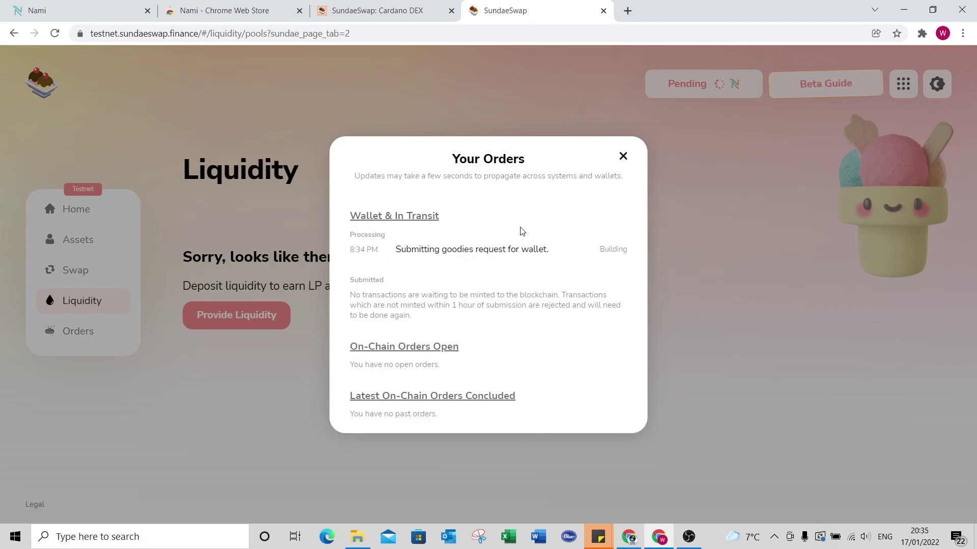
{"action": "left_click", "coordinate": [726, 399]}
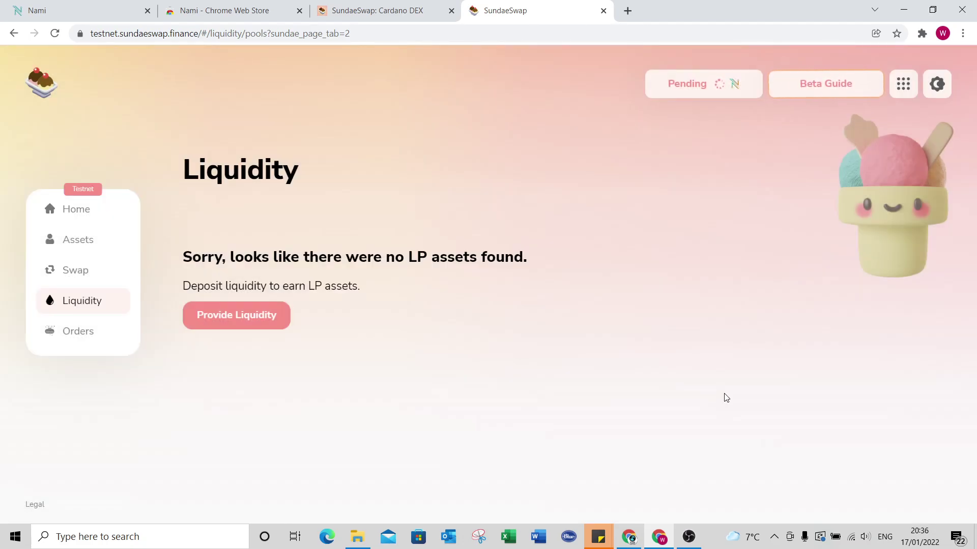